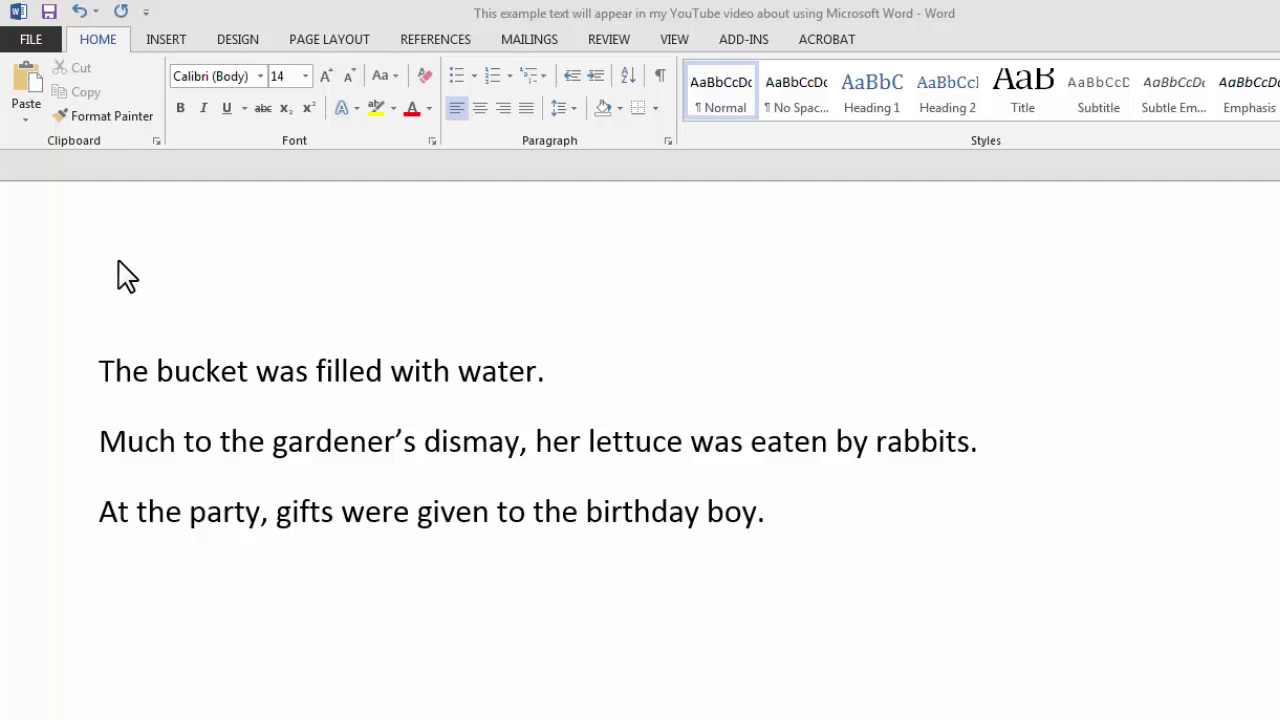
# Step: In Proofing options, enable Show readability statistics and set Writing Style to Grammar & Style
pyautogui.click(35, 38)
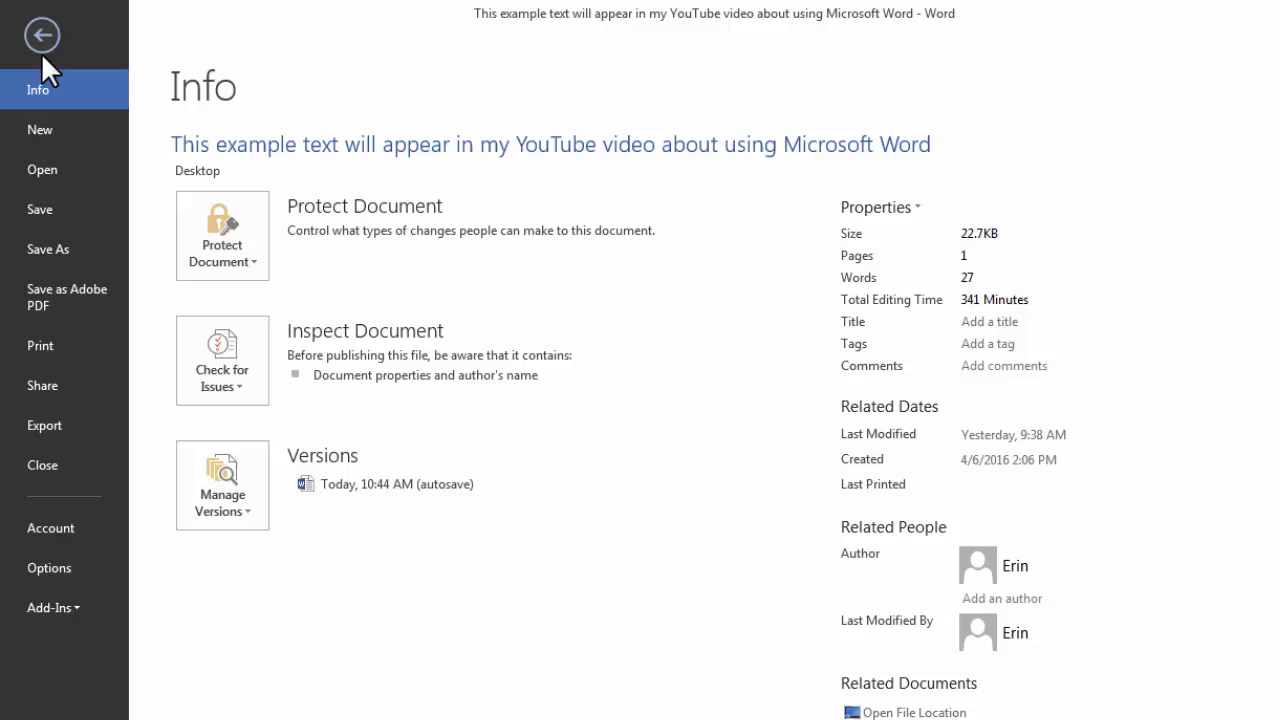
pyautogui.click(84, 560)
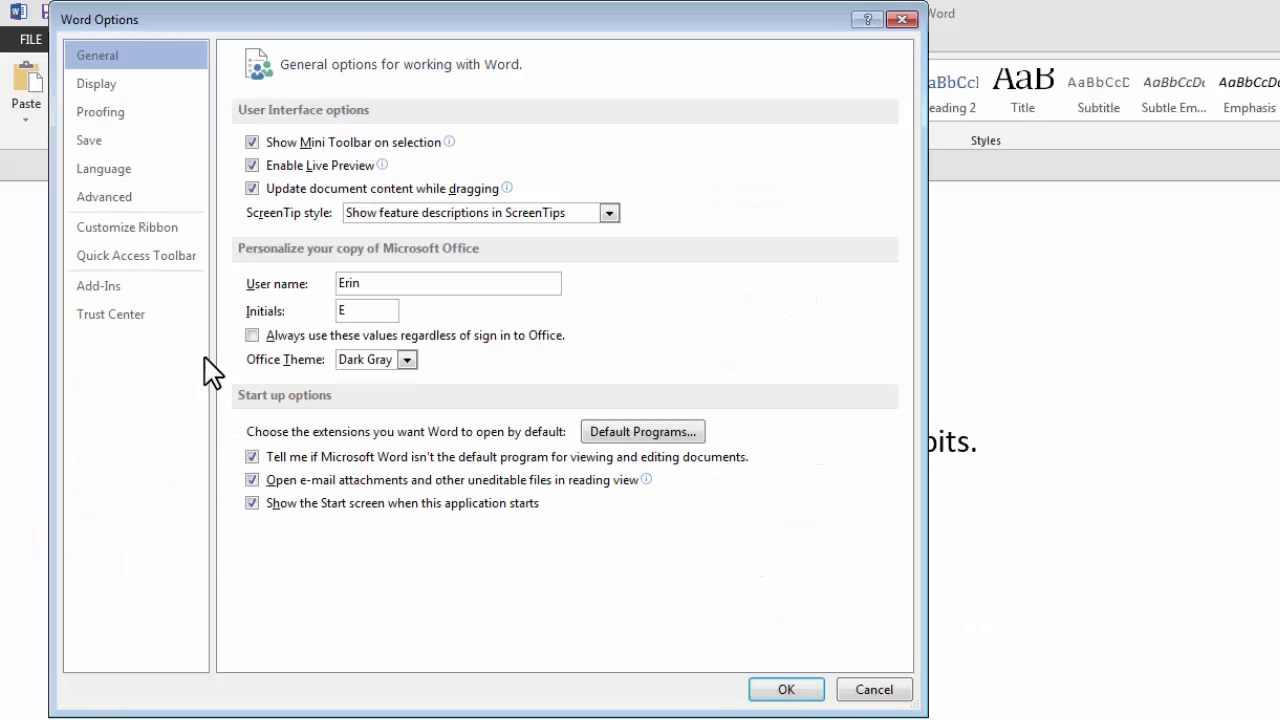
pyautogui.click(134, 112)
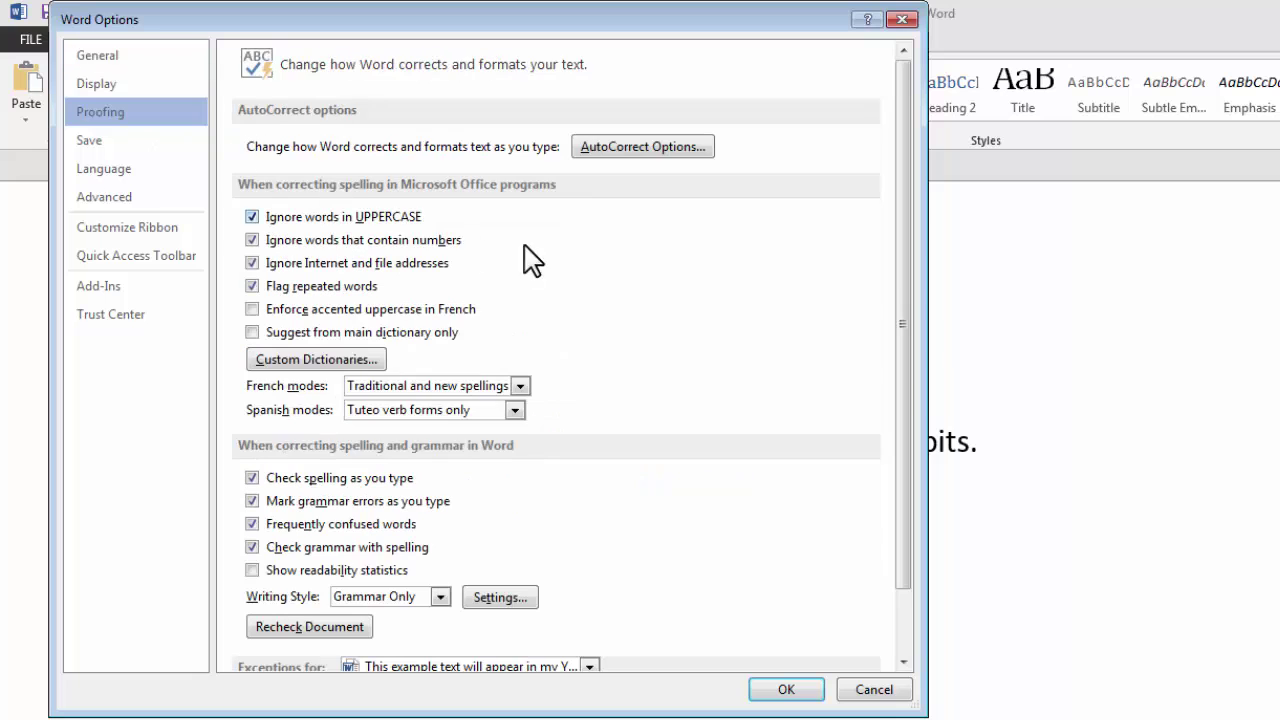
pyautogui.moveTo(898, 275); pyautogui.dragTo(907, 350)
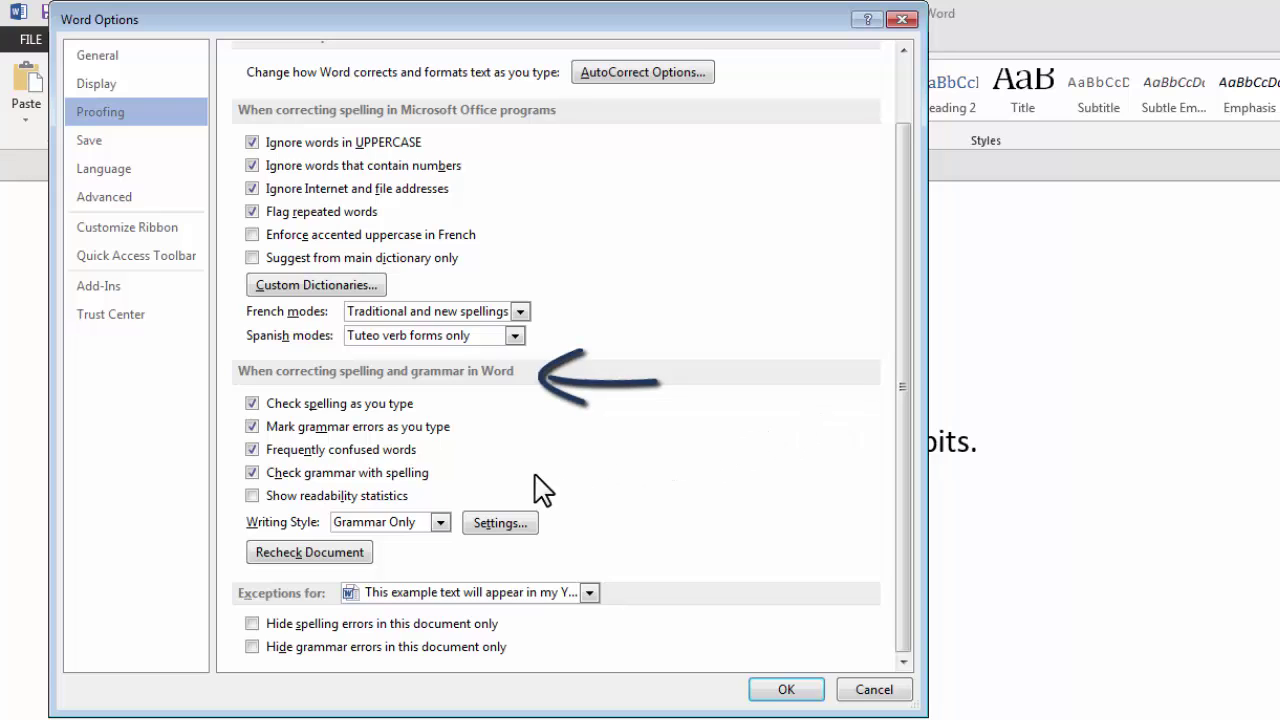
pyautogui.click(252, 496)
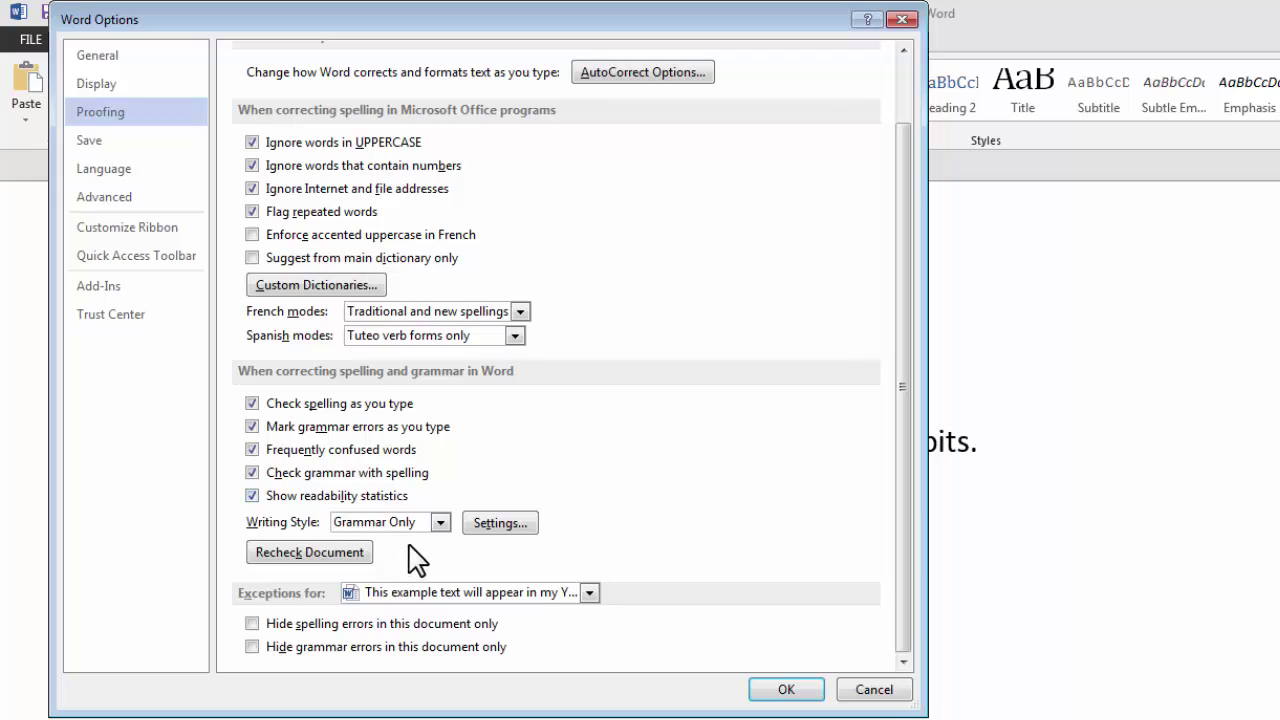
pyautogui.click(440, 522)
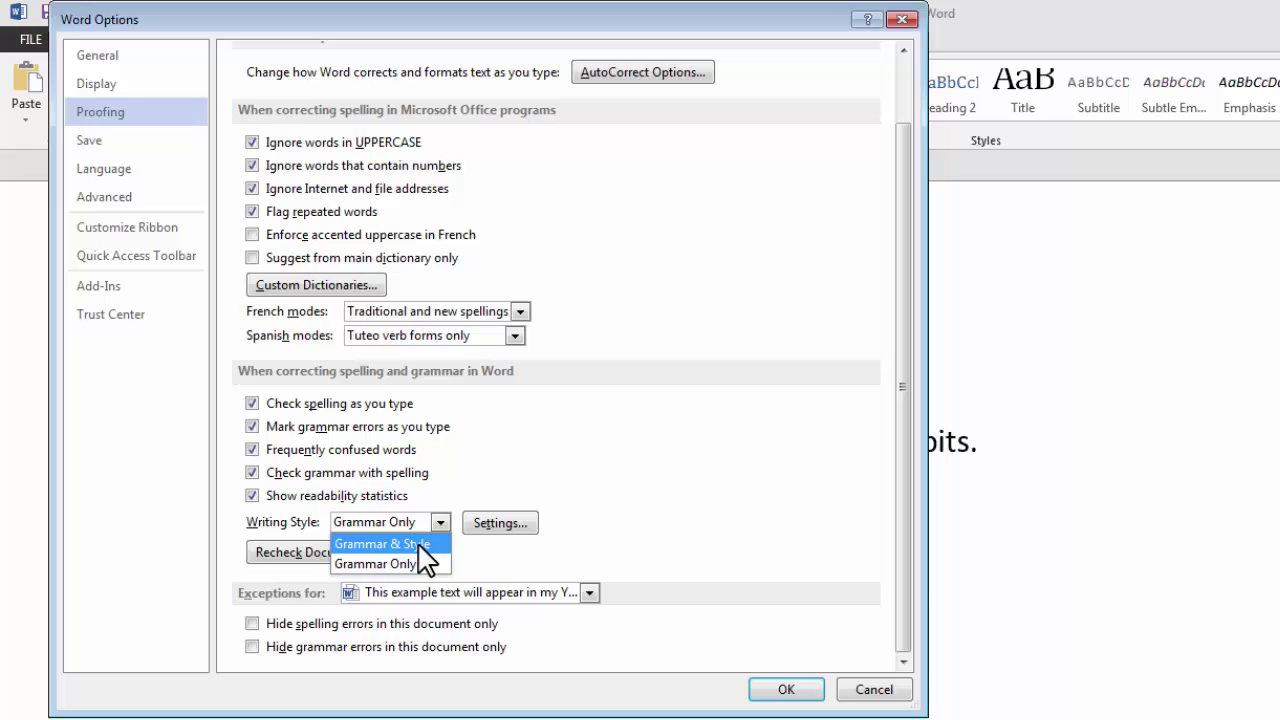
pyautogui.click(419, 546)
# Step: Enable the Passive sentences style check in the grammar settings and confirm with OK
pyautogui.click(496, 524)
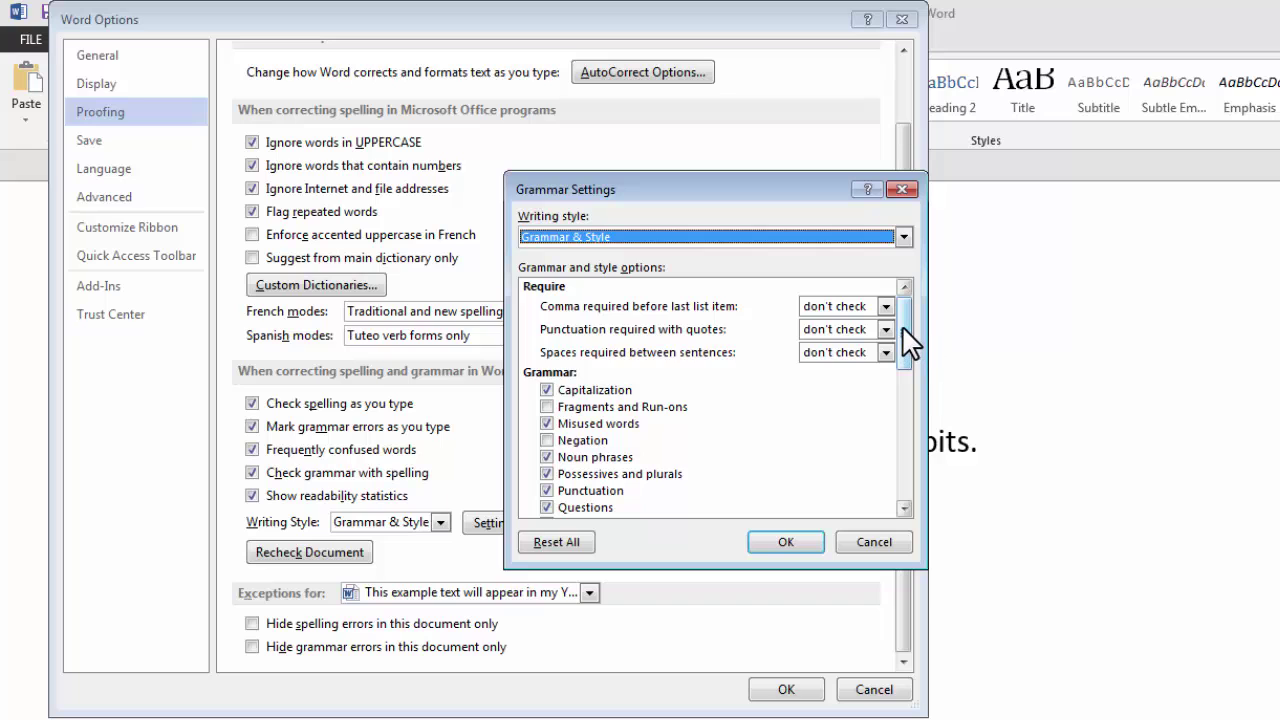
pyautogui.moveTo(910, 342); pyautogui.dragTo(895, 418)
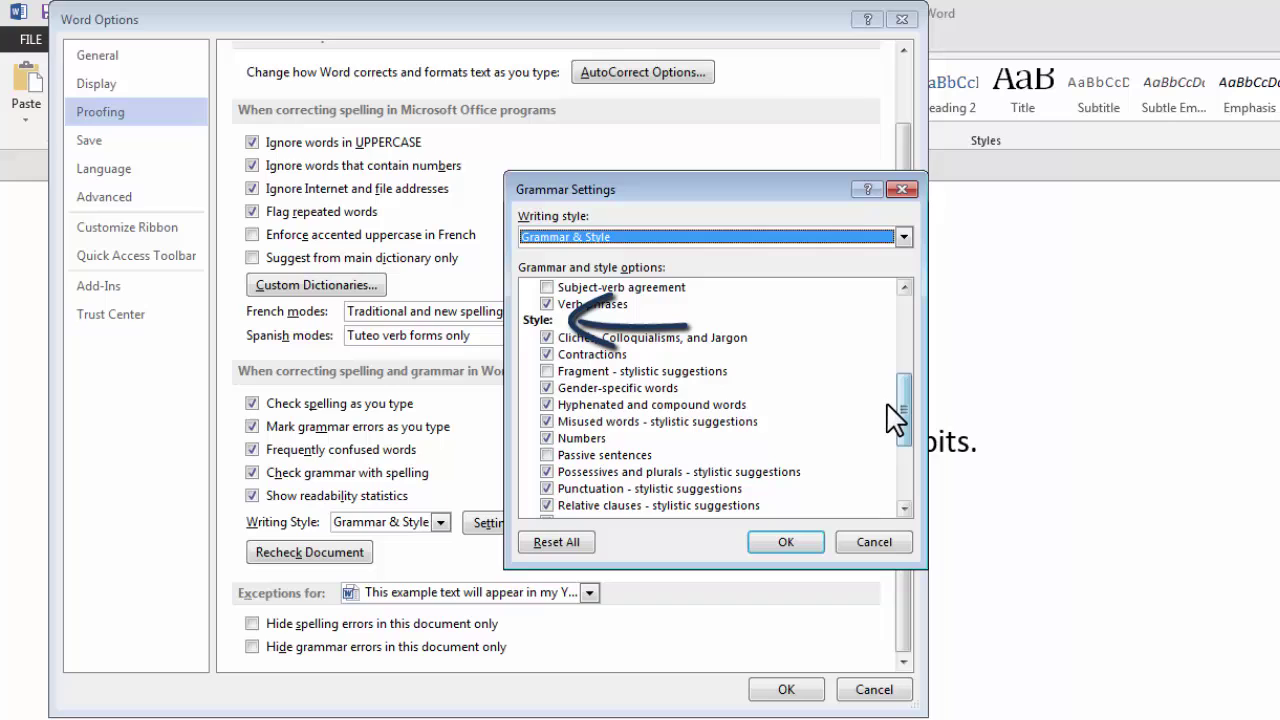
pyautogui.click(548, 455)
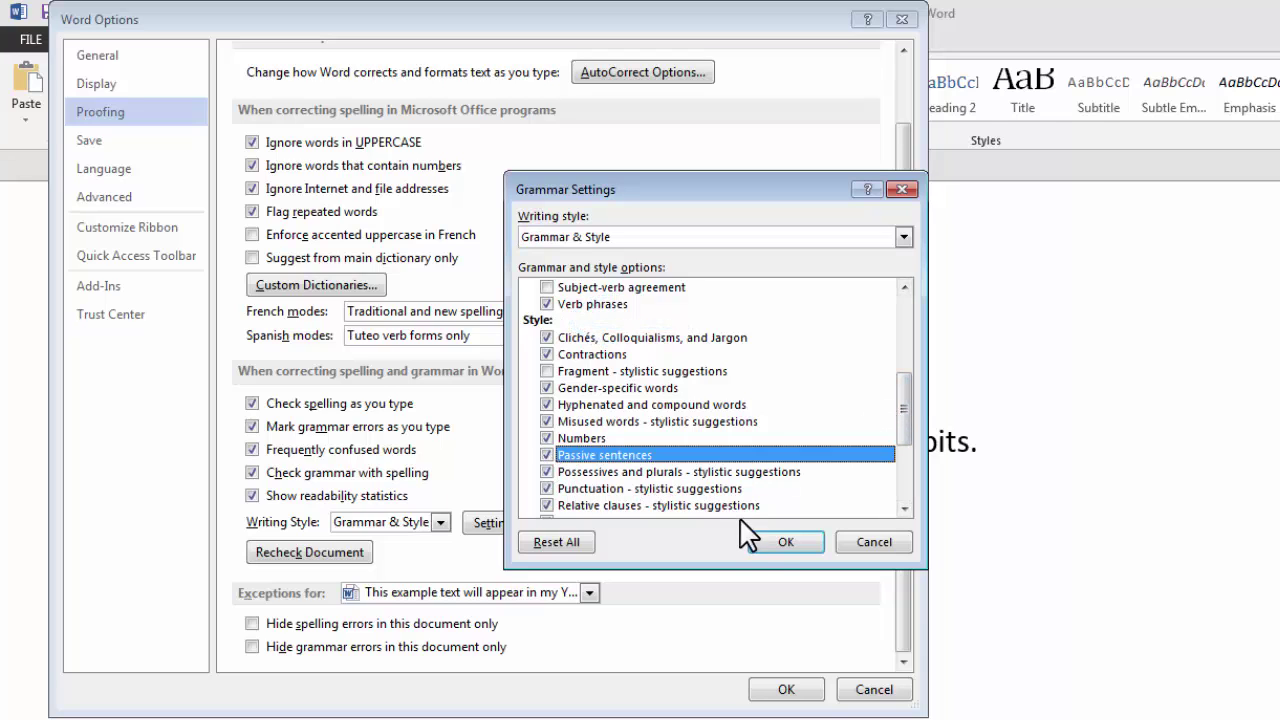
pyautogui.click(768, 547)
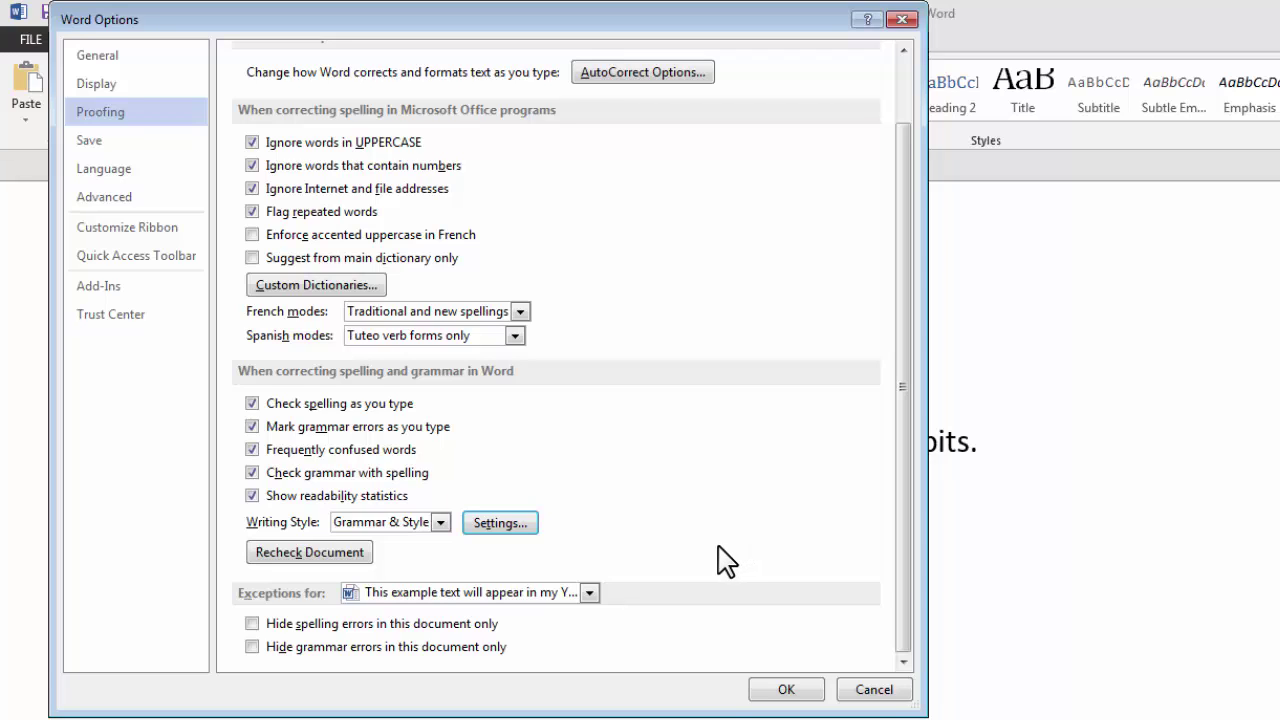
# Step: Recheck the document, accept the checker reset, and close Word Options with OK
pyautogui.click(321, 555)
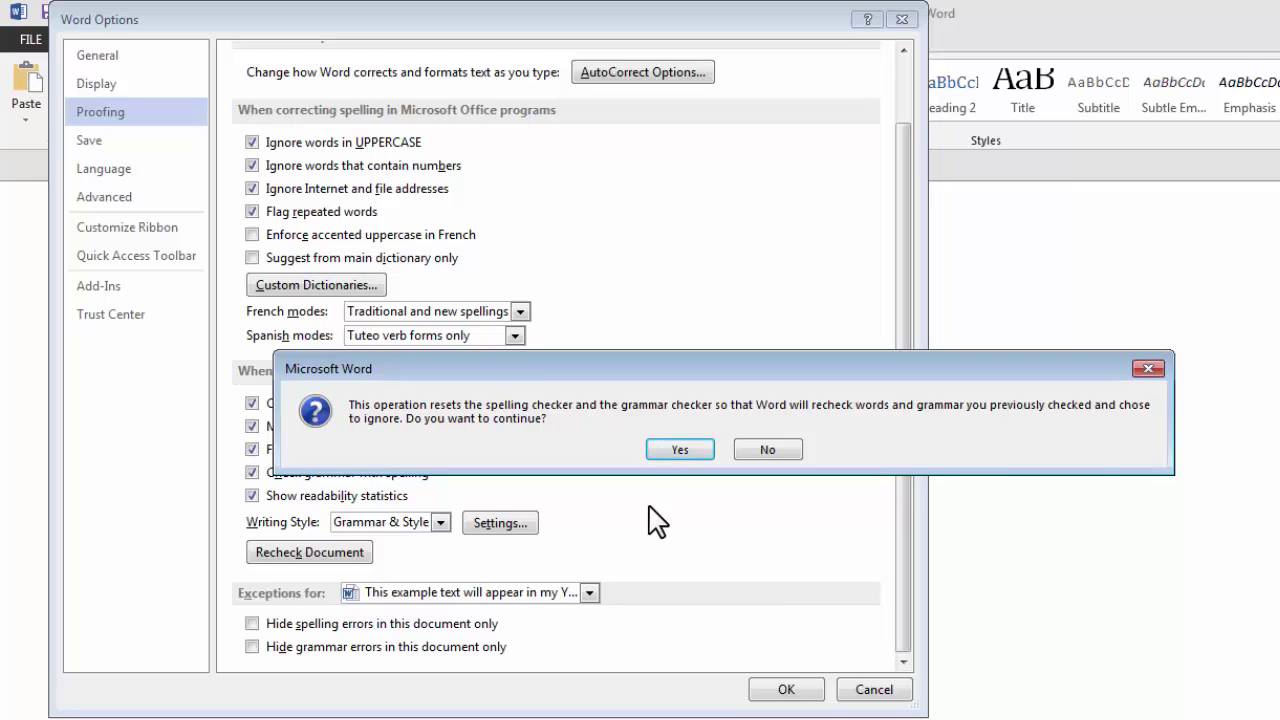
pyautogui.click(672, 450)
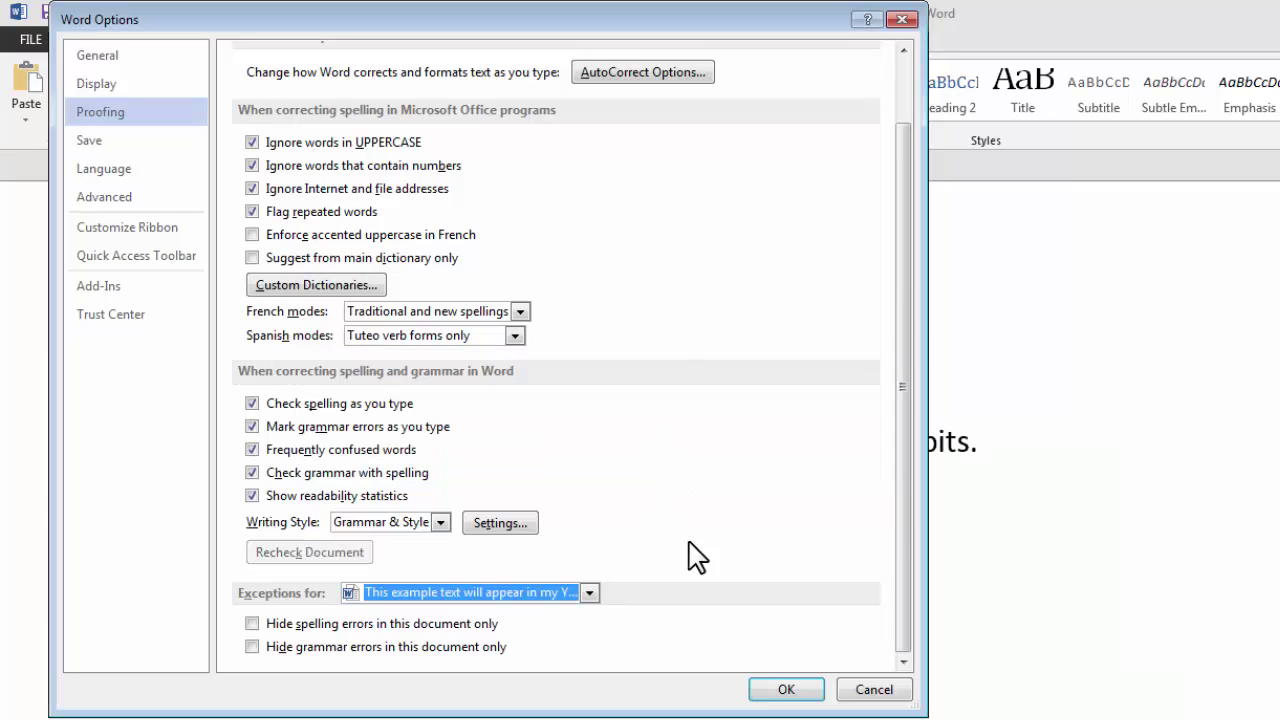
pyautogui.click(779, 692)
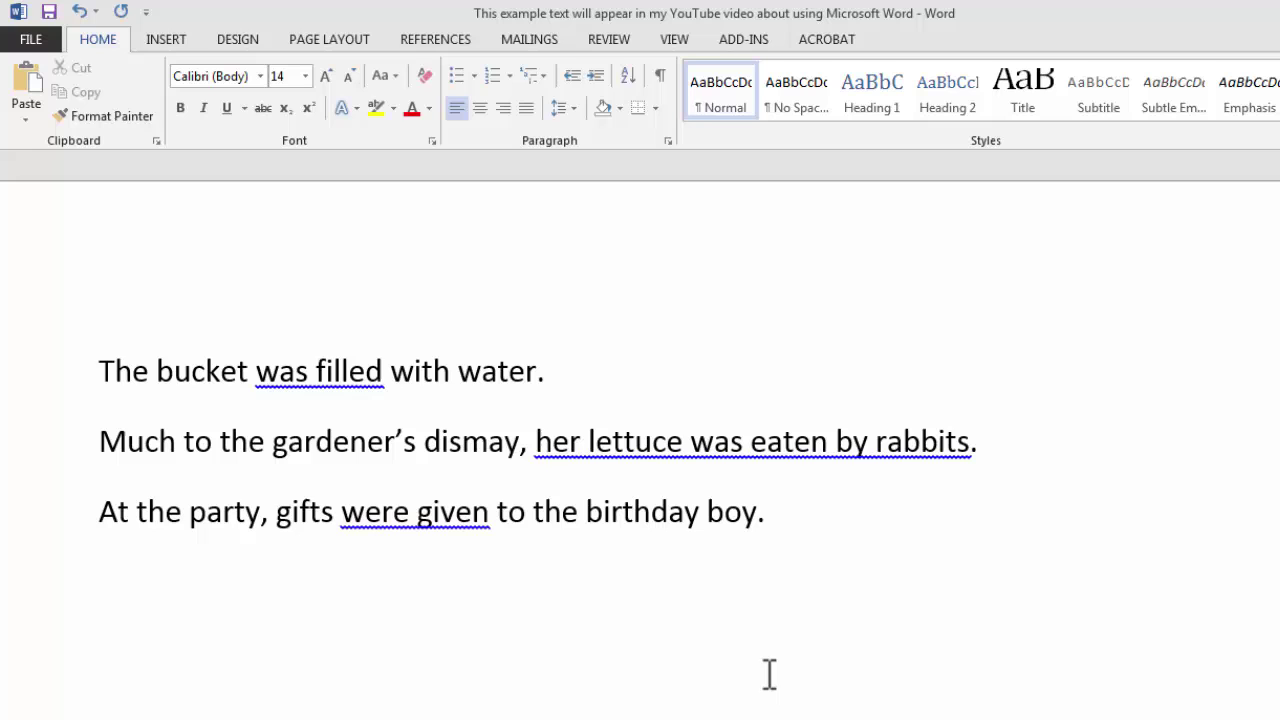
# Step: Run Spelling & Grammar, ignore the bucket sentence, and accept 'rabbits ate her lettuce'
pyautogui.click(598, 45)
pyautogui.click(38, 118)
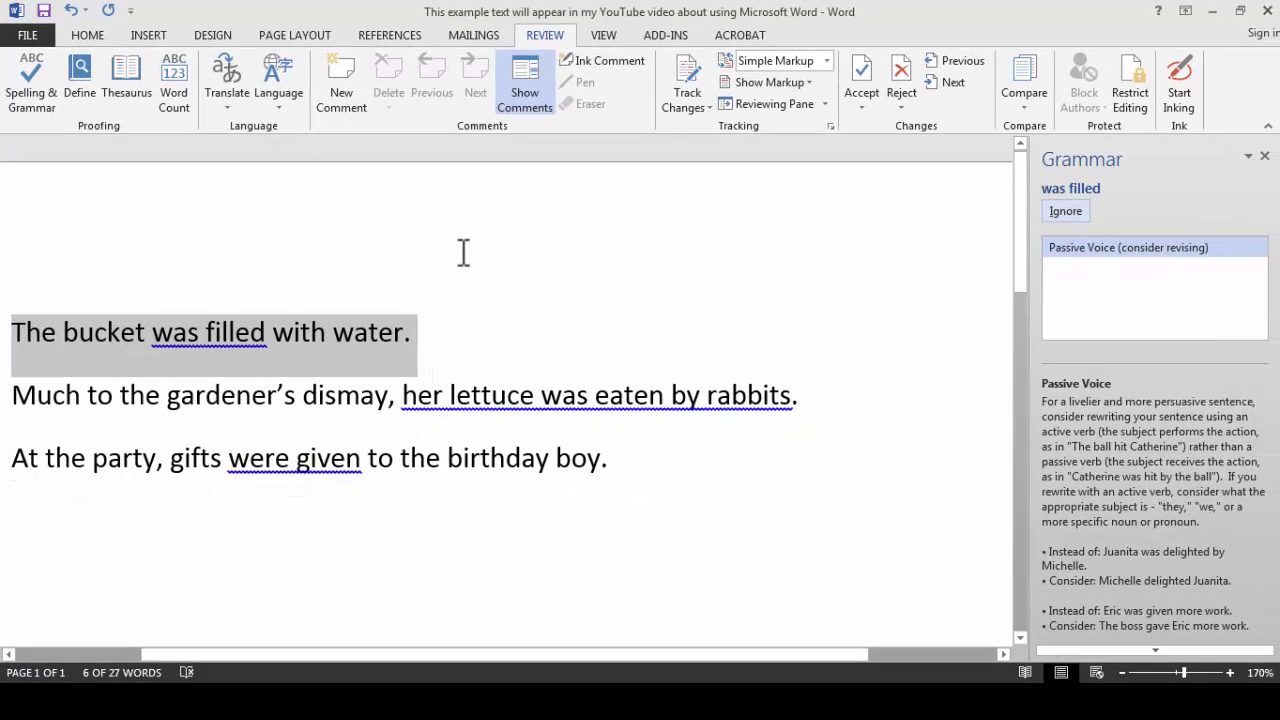
pyautogui.click(1066, 211)
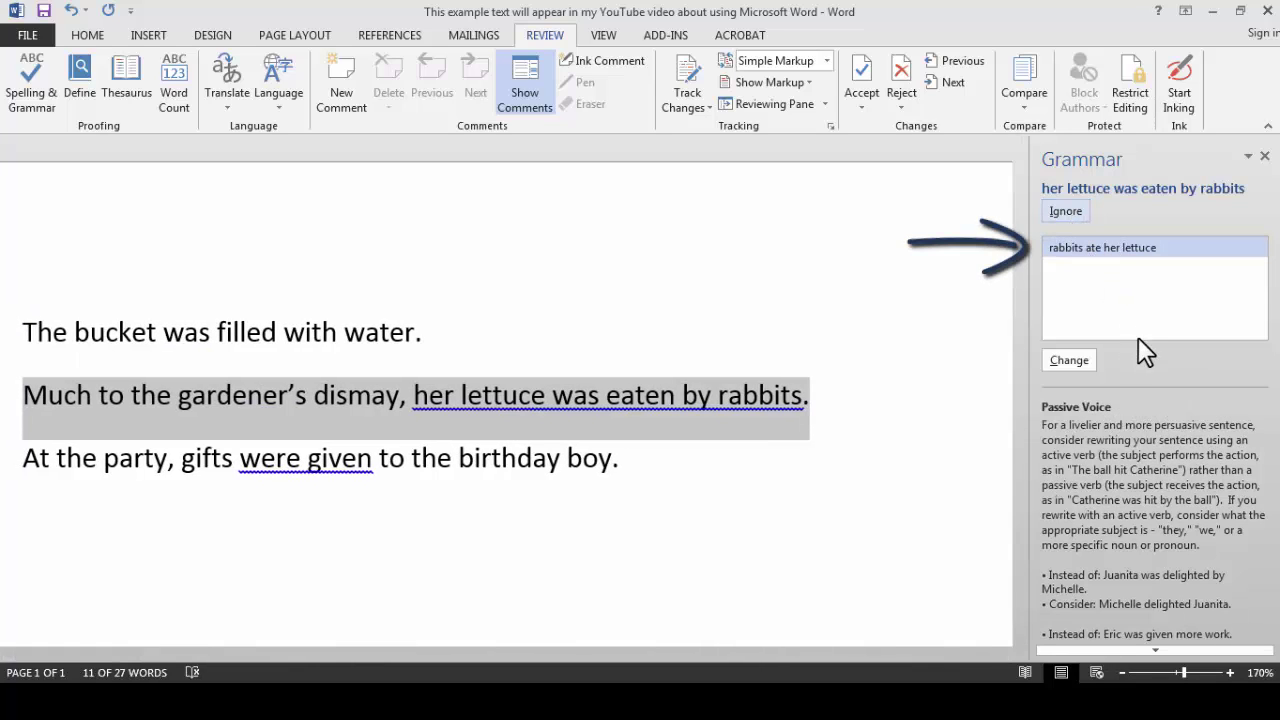
pyautogui.click(1068, 366)
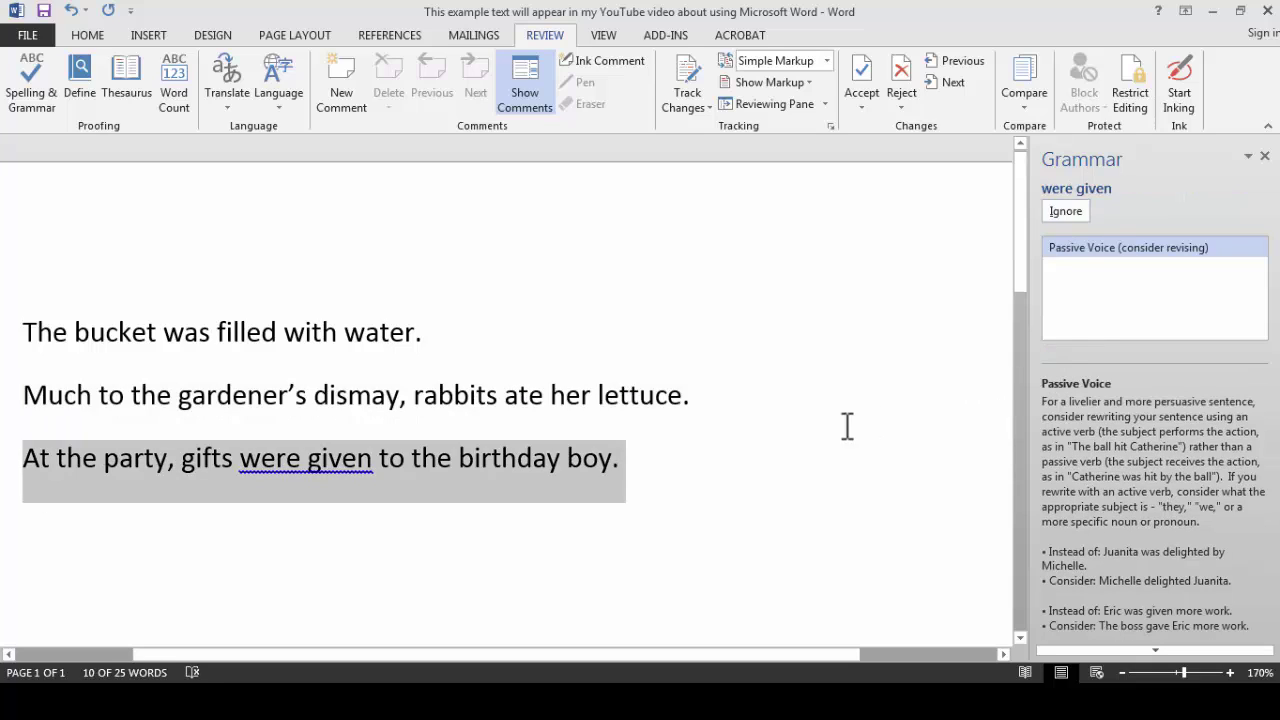
# Step: Replace 'gifts were given to the birthday boy' with 'the birthday boy received gifts' and resume checking
pyautogui.click(395, 520)
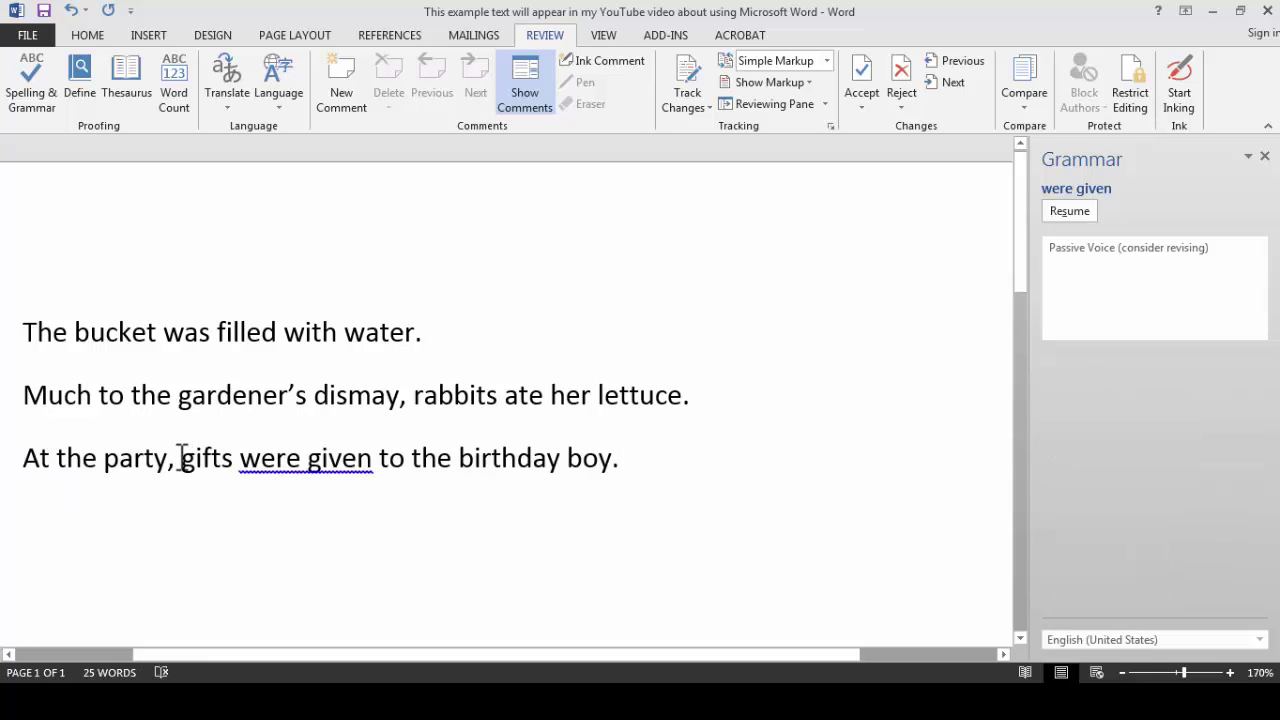
pyautogui.moveTo(181, 458); pyautogui.dragTo(605, 475)
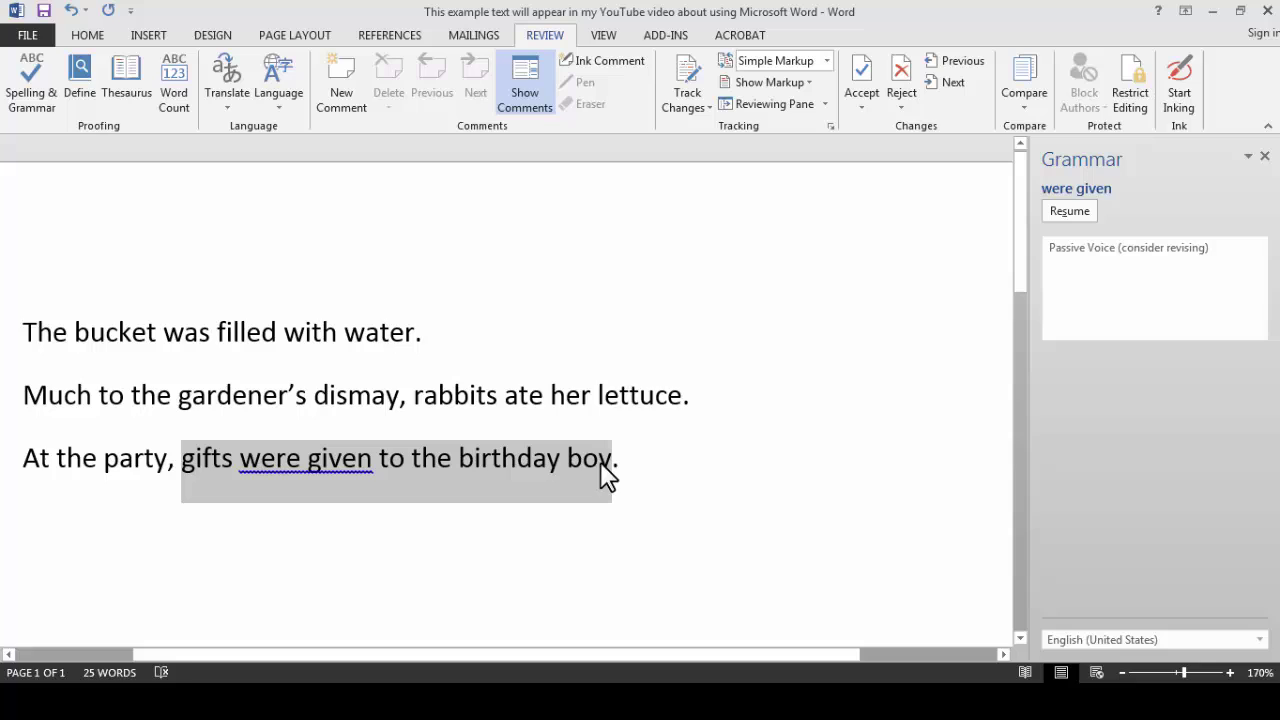
pyautogui.write('the birthday boy received gifts')
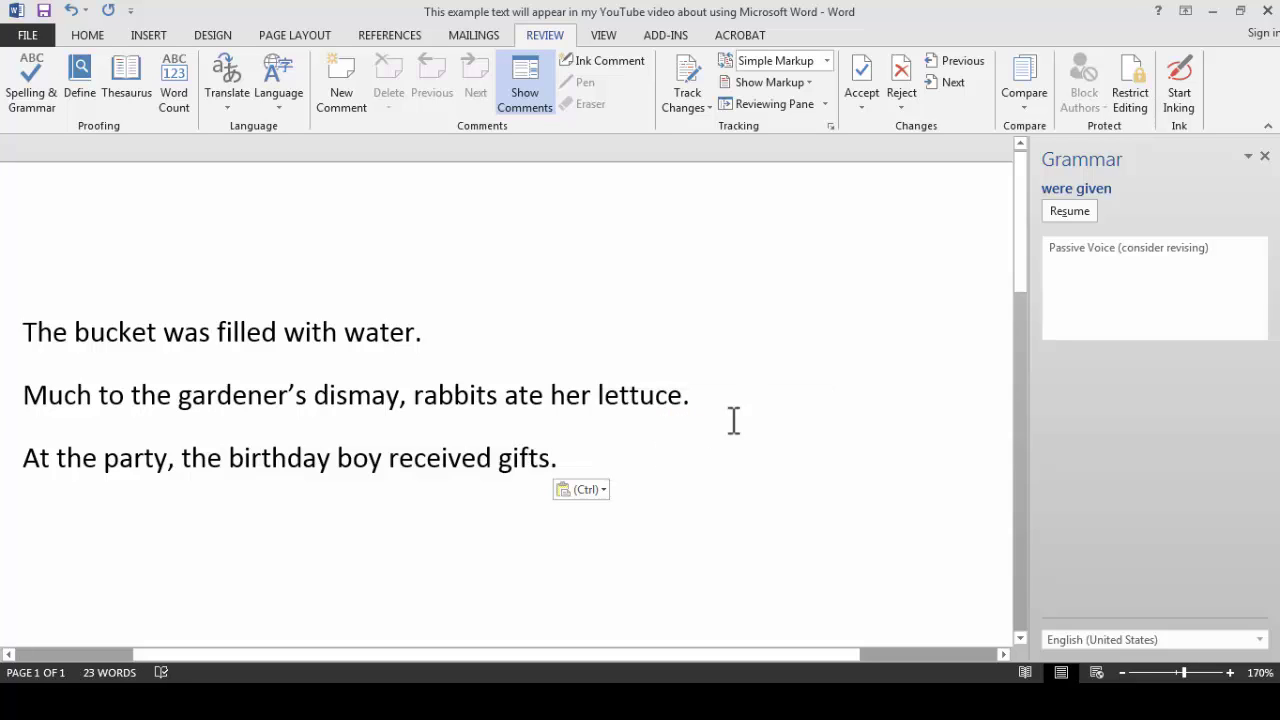
pyautogui.click(1059, 212)
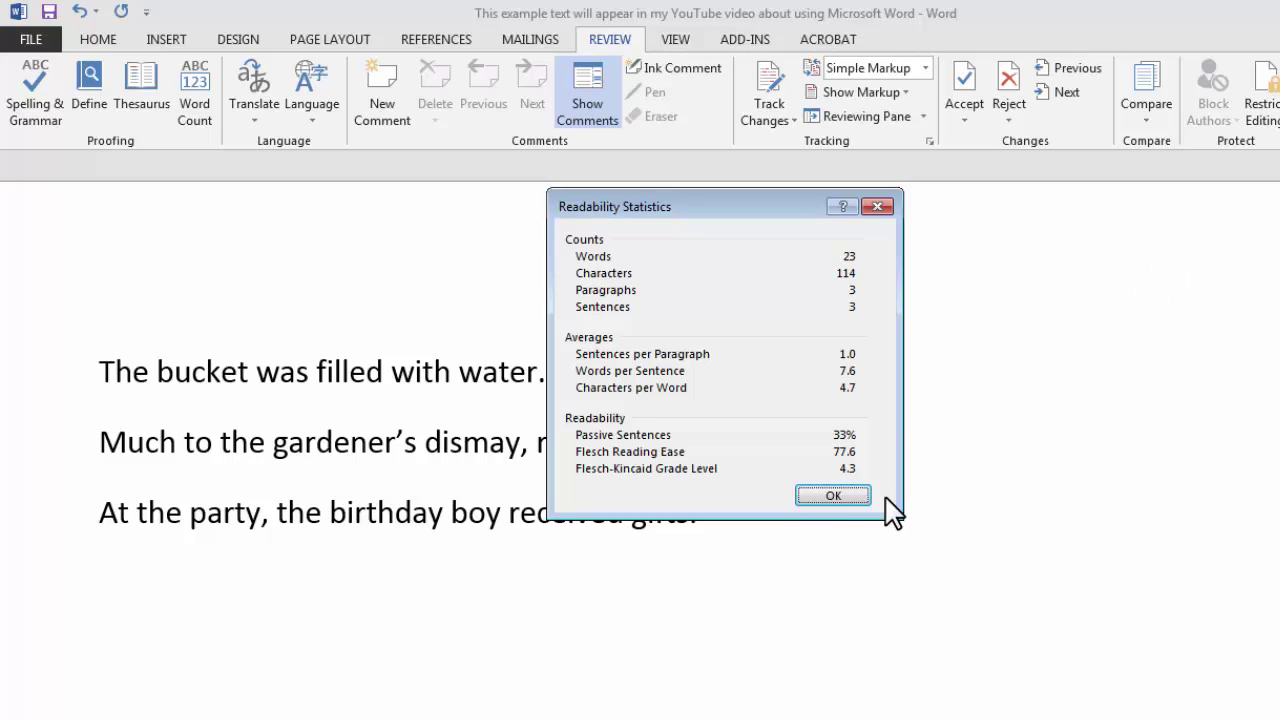
pyautogui.click(831, 497)
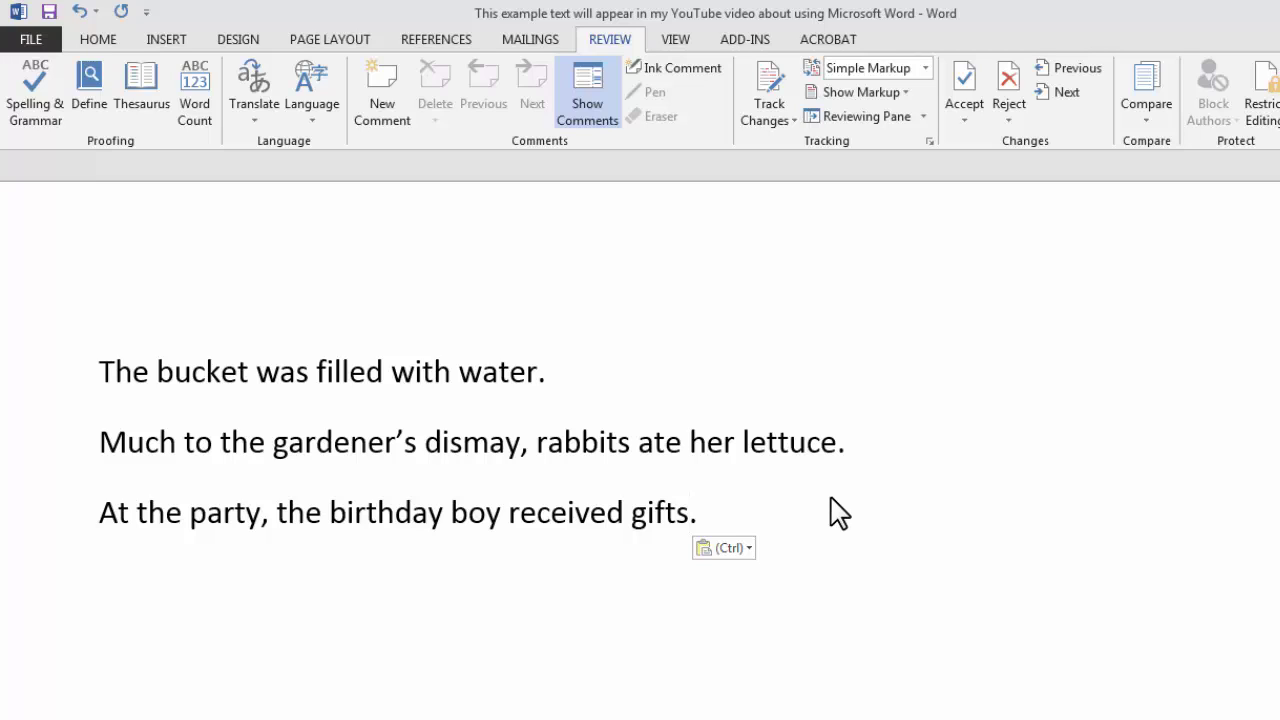
pyautogui.click(36, 112)
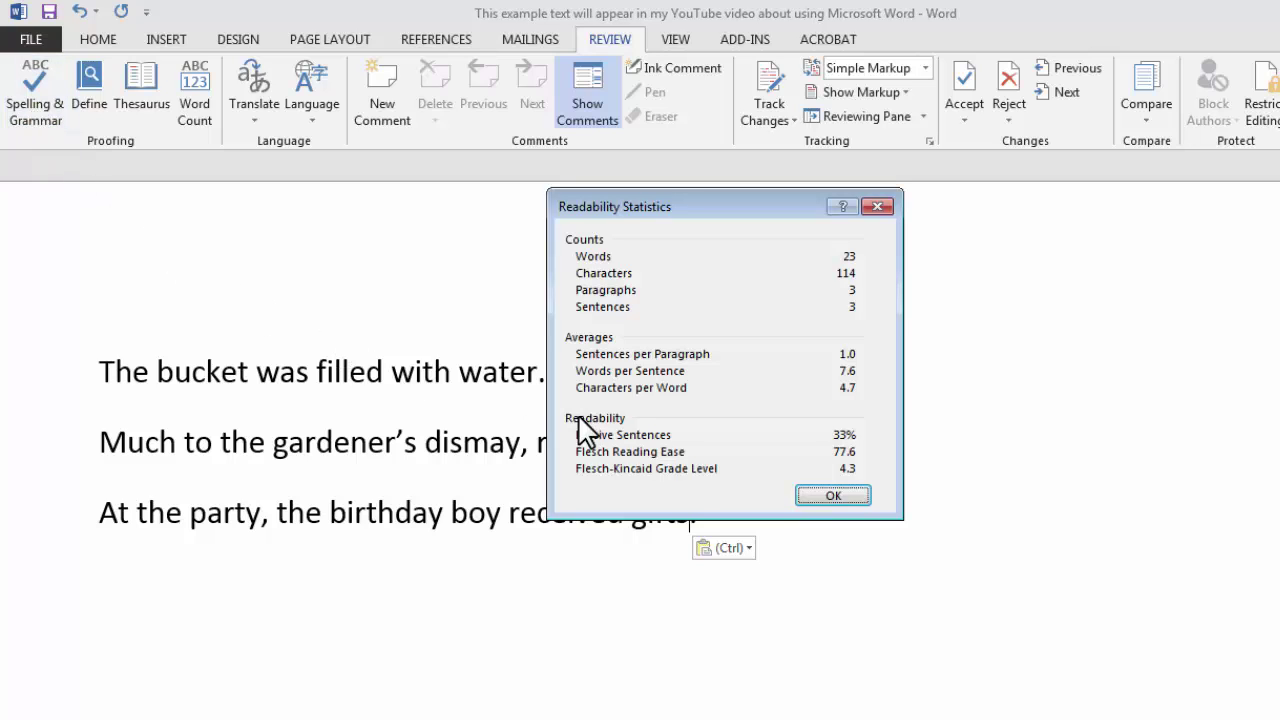